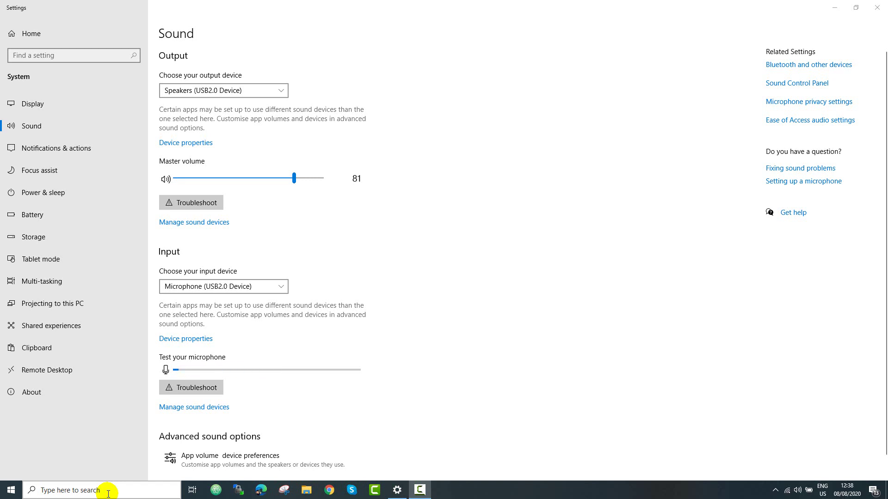
Open Bluetooth & other devices settings via a 'blu' search, then switch Bluetooth on and back off
left_click(108, 494)
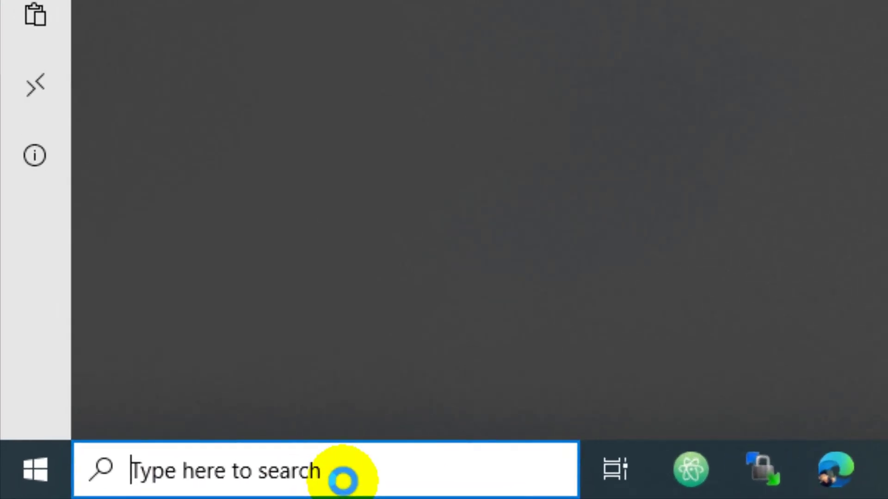
type("blu")
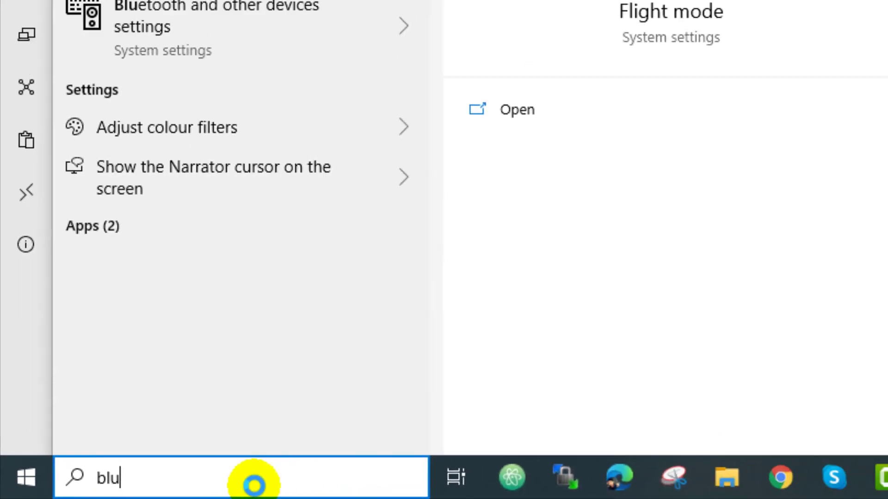
key("Down")
key("Return")
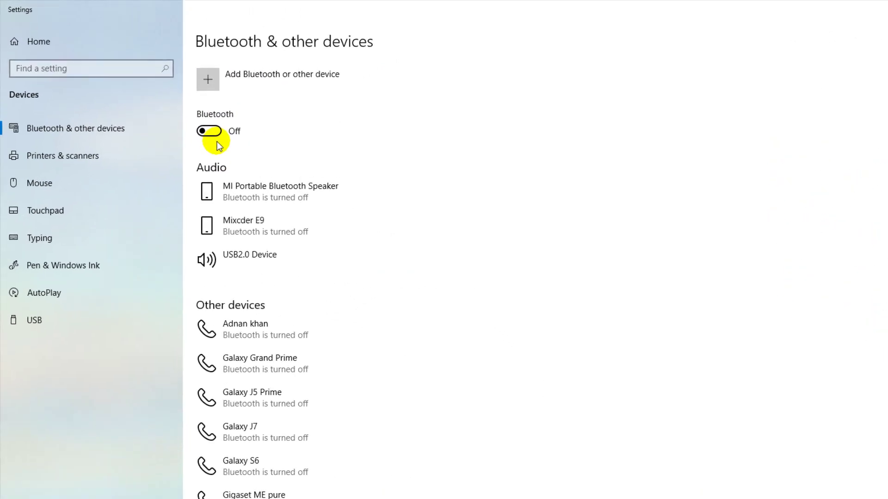
left_click(214, 136)
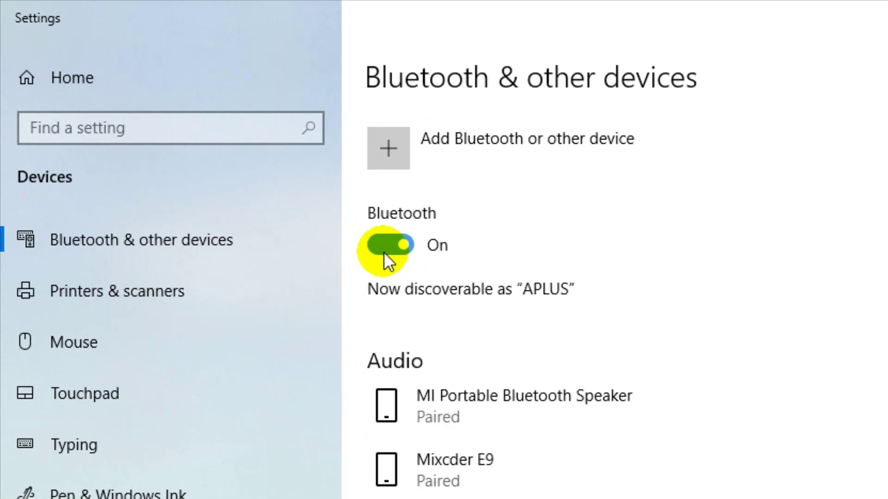
left_click(383, 252)
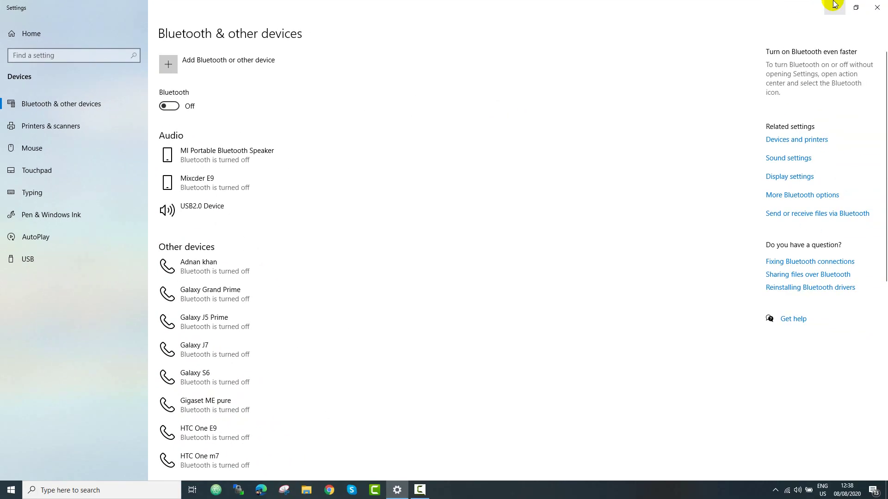
Launch Device Manager maximised and collapse the Bluetooth node to expose CSR_BTPORT_01 under Other devices
left_click(834, 7)
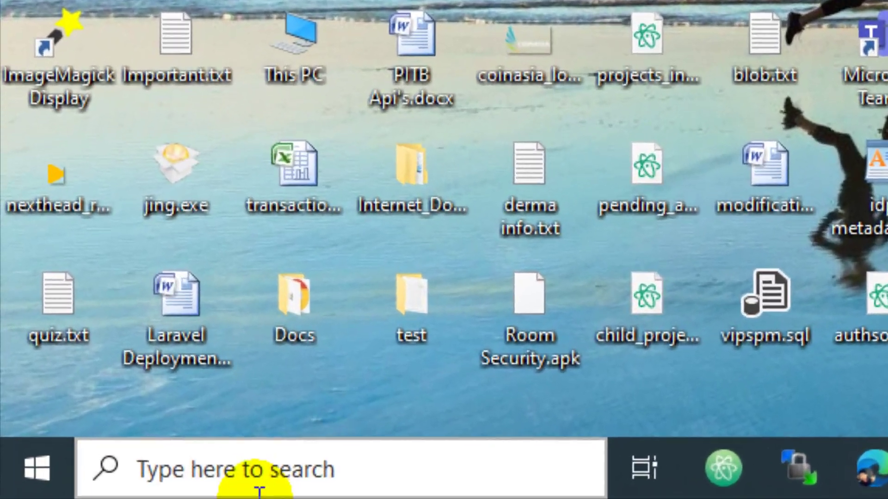
left_click(76, 495)
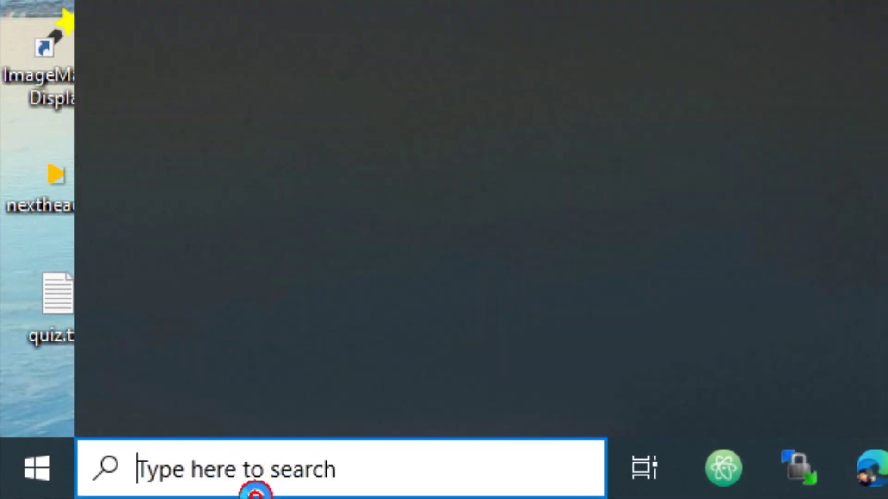
type("device manager")
key("Return")
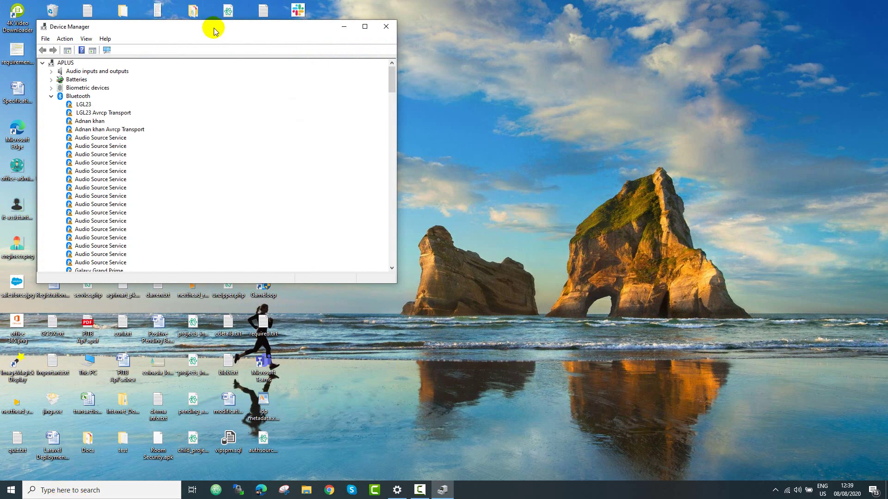
double_click(239, 28)
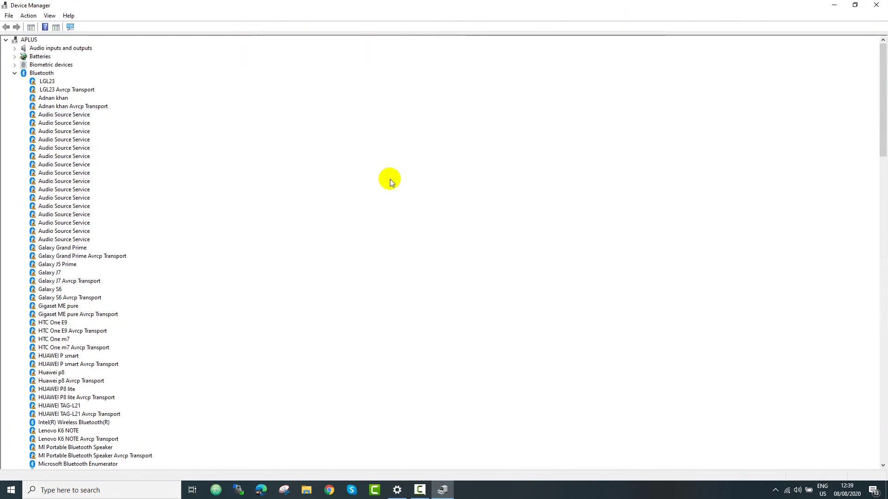
left_click(15, 74)
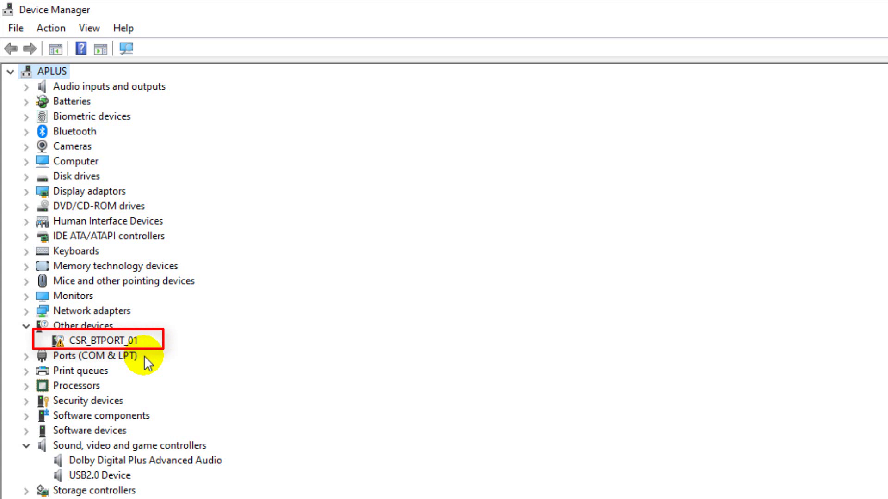
Select the unrecognised CSR_BTPORT_01 device, check the hidden tray icons, then switch to Chrome
left_click(88, 340)
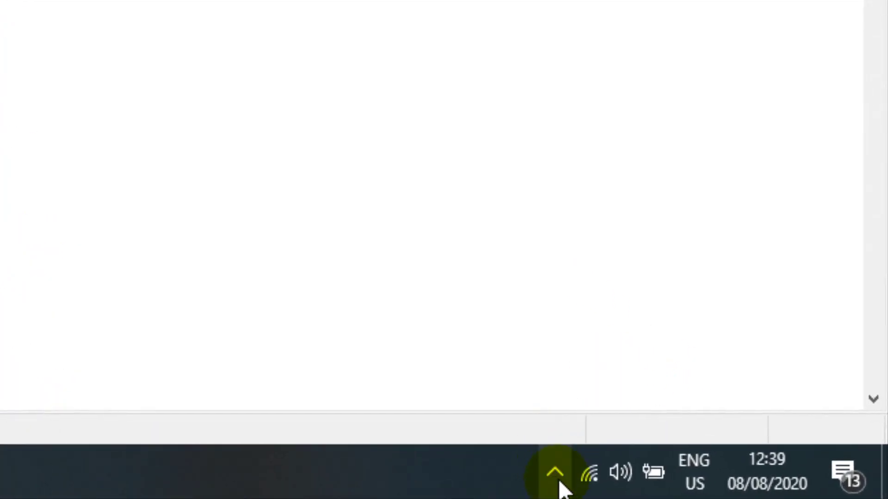
left_click(557, 476)
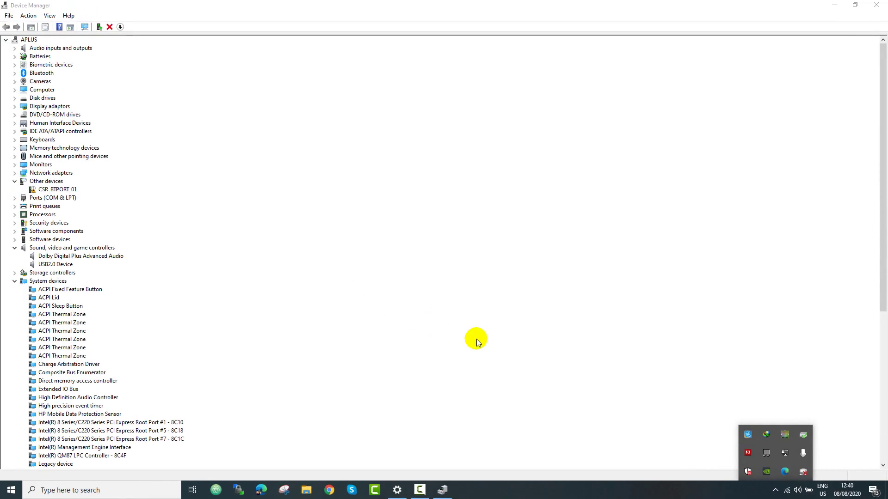
left_click(330, 490)
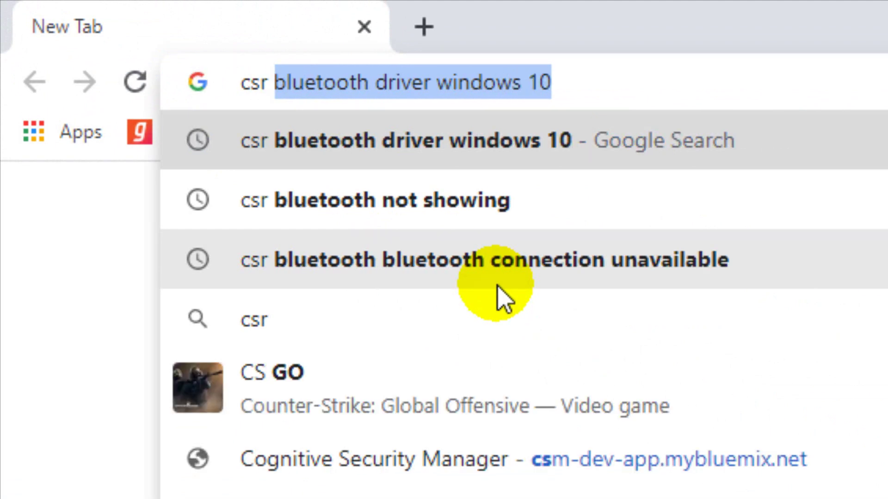
Search 'csr bluetooth driver windows 10' and download the CSR 4.0 CSR8510 driver from MiniHere
type(" v")
key("BackSpace")
type("blu")
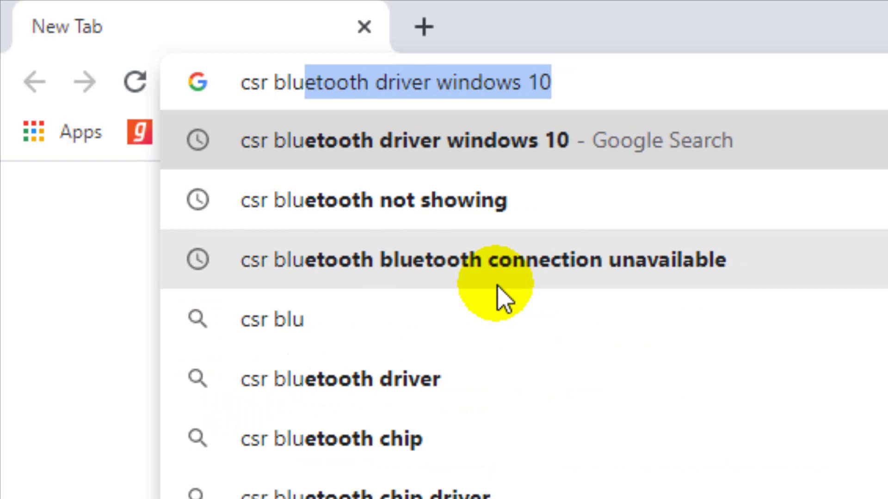
key("Return")
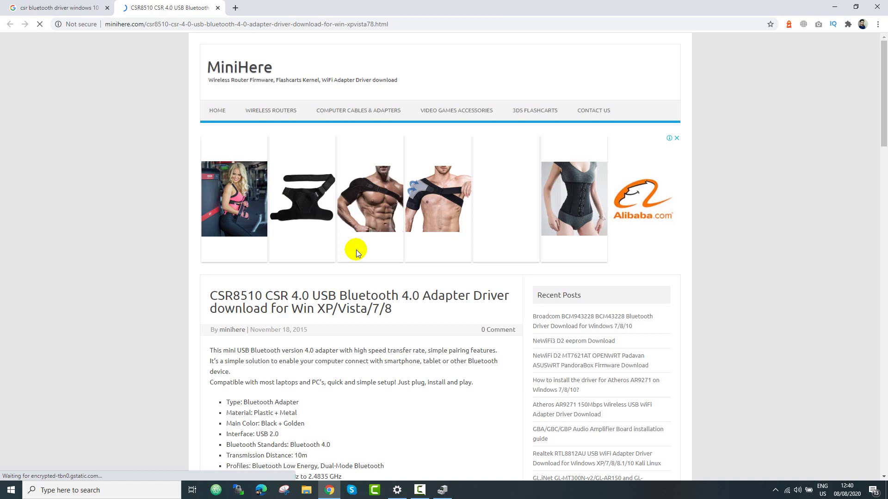
scroll(356, 250, "down", 9)
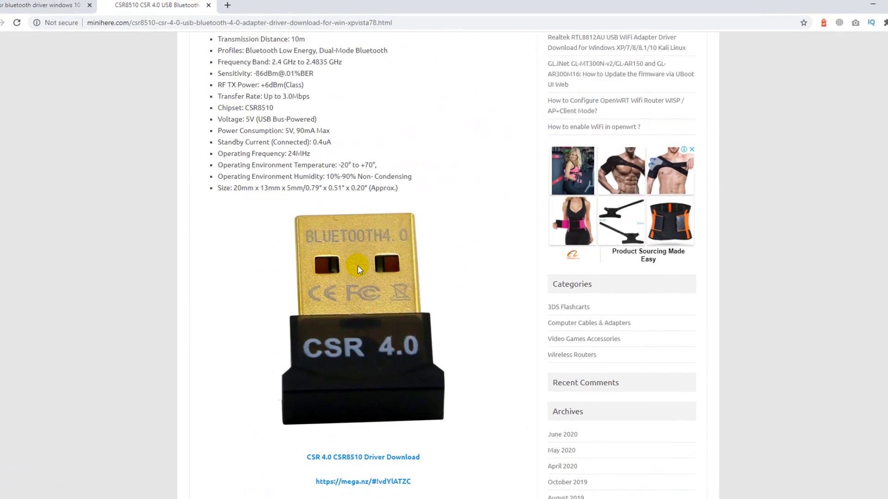
scroll(358, 269, "down", 3)
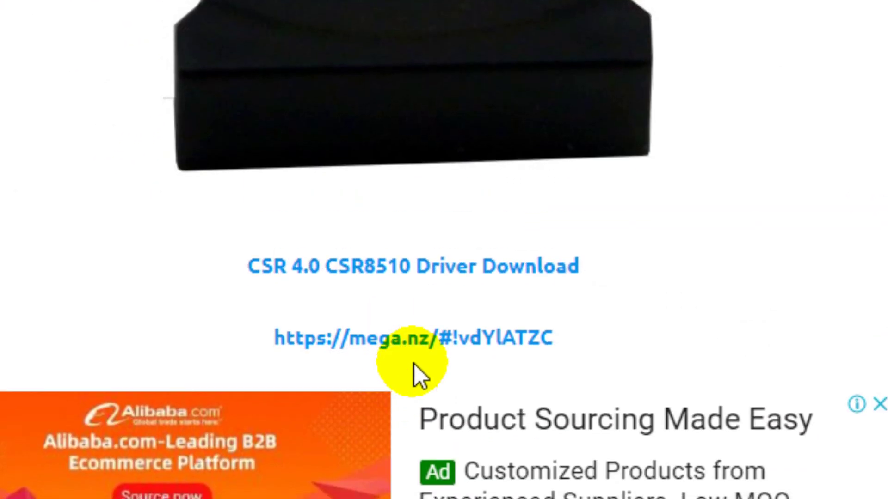
left_click(518, 273)
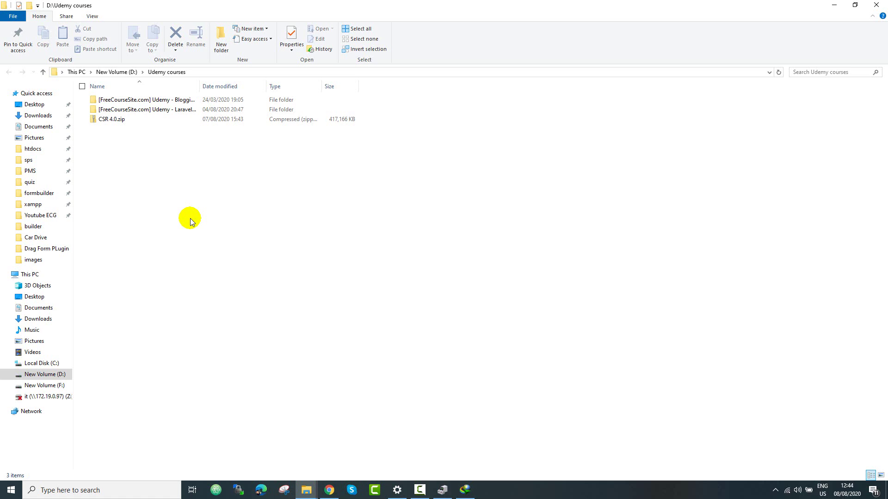
Extract CSR 4.0.zip into a CSR 4.0 folder and run its Setup.exe installer
right_click(104, 122)
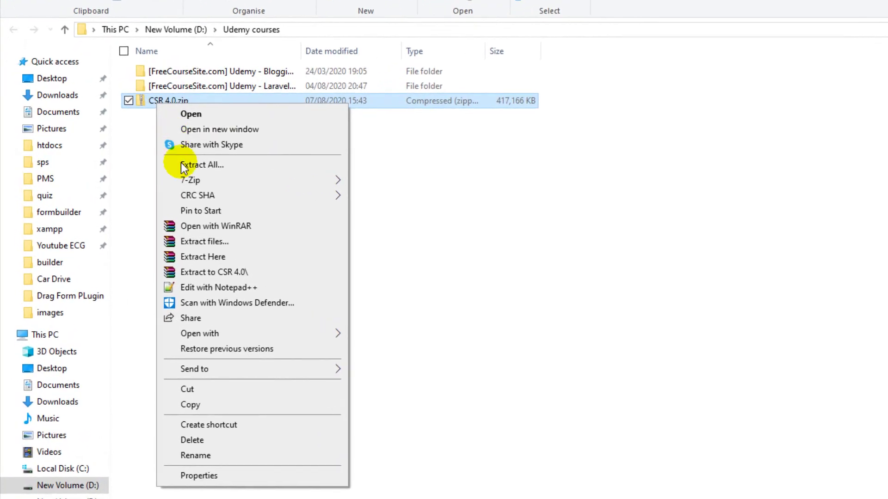
left_click(213, 270)
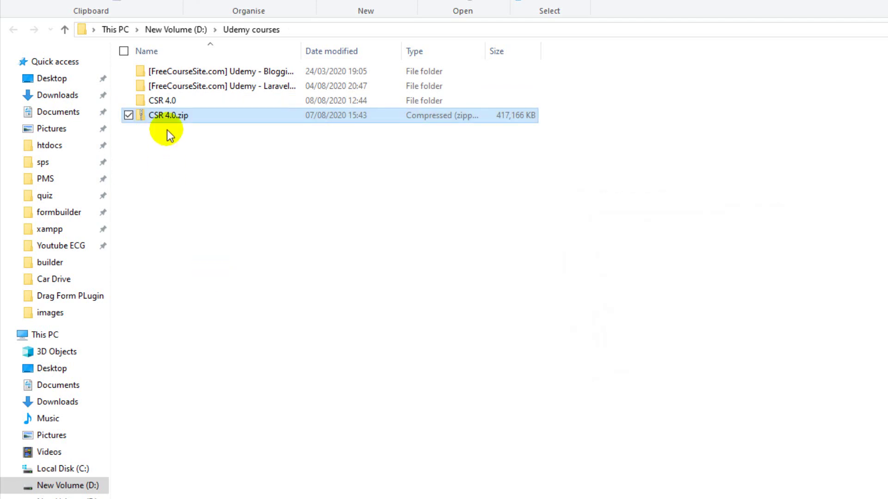
double_click(160, 99)
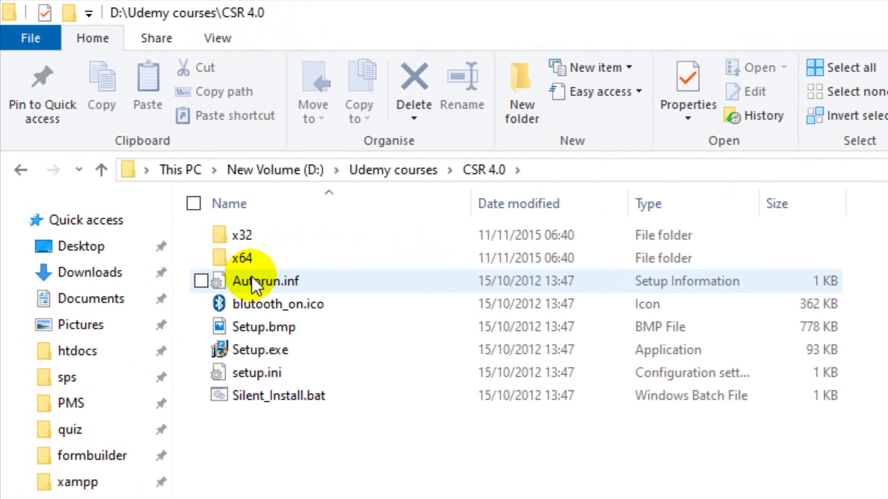
left_click(281, 346)
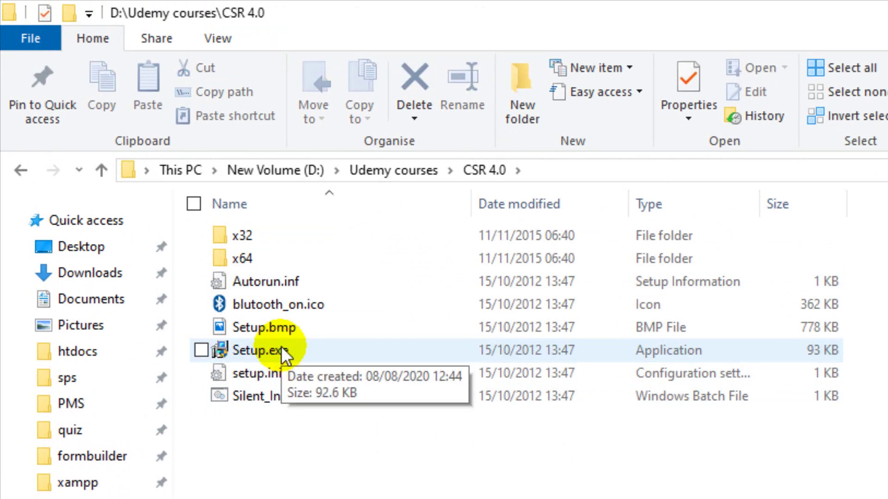
double_click(282, 346)
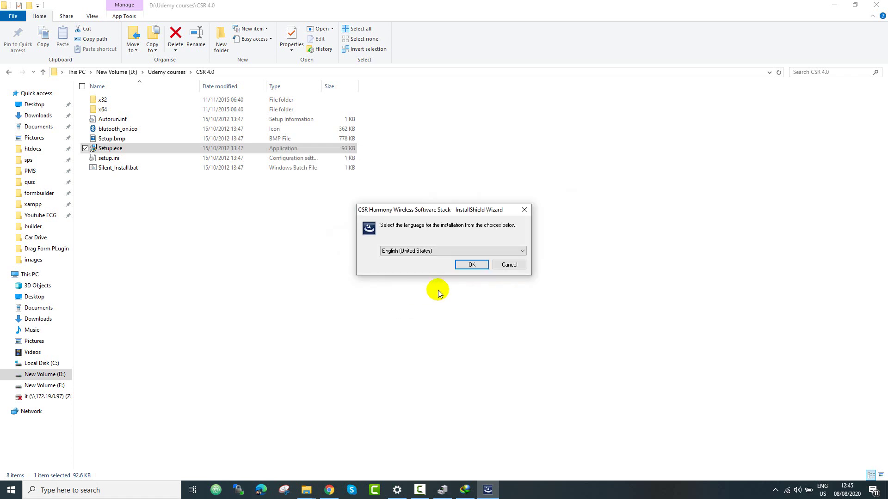
Choose English (United States), accept the license, and keep the default install folder
left_click(478, 264)
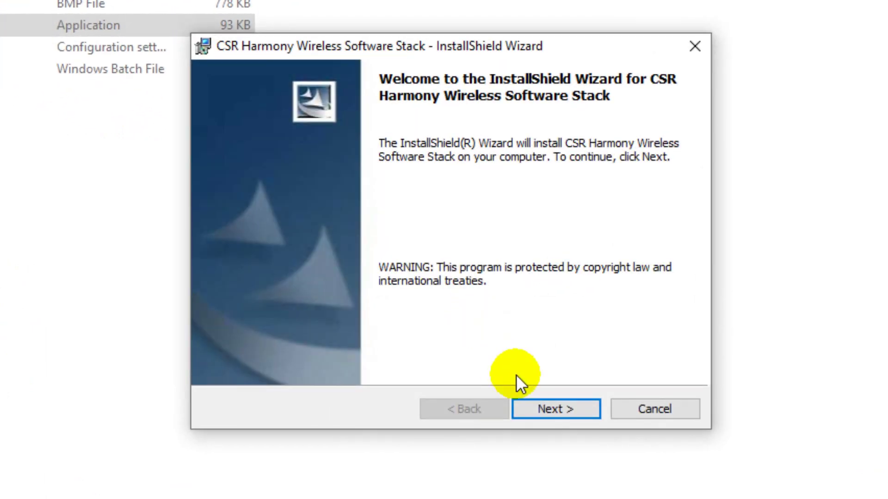
left_click(555, 410)
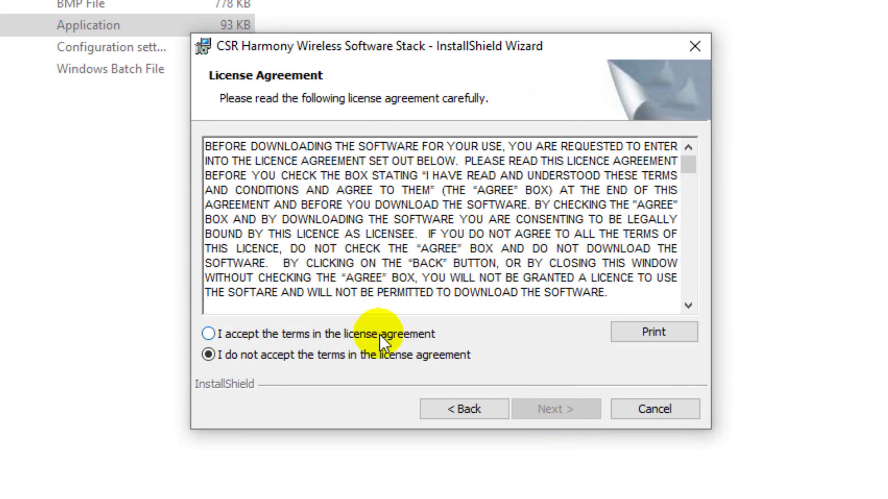
left_click(379, 334)
left_click(576, 407)
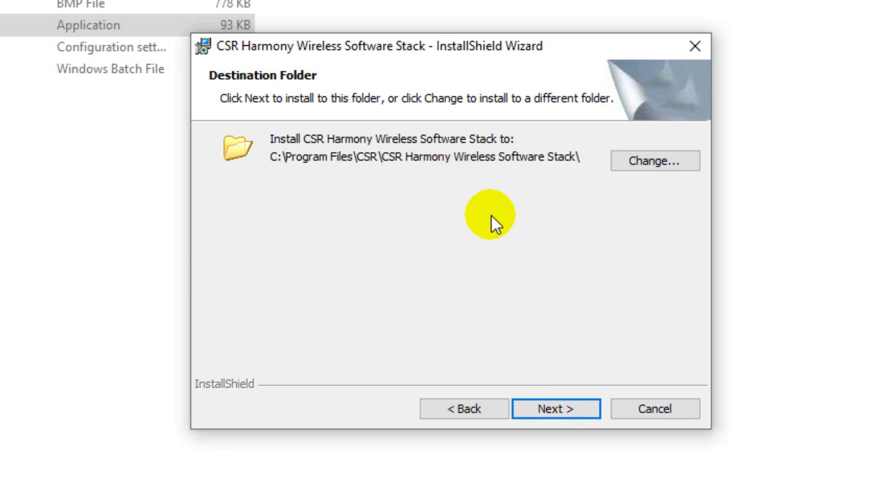
left_click(555, 410)
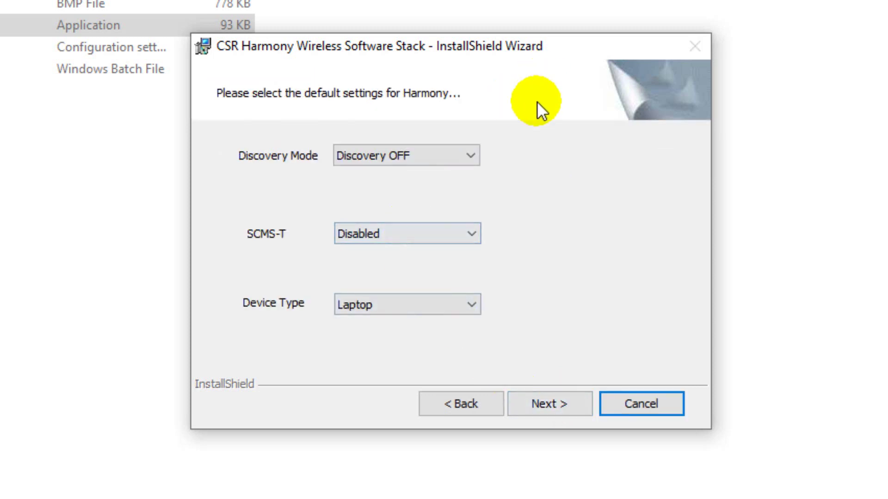
Set Discovery Mode to Discovery ON and advance to Ready to Install
left_click(443, 154)
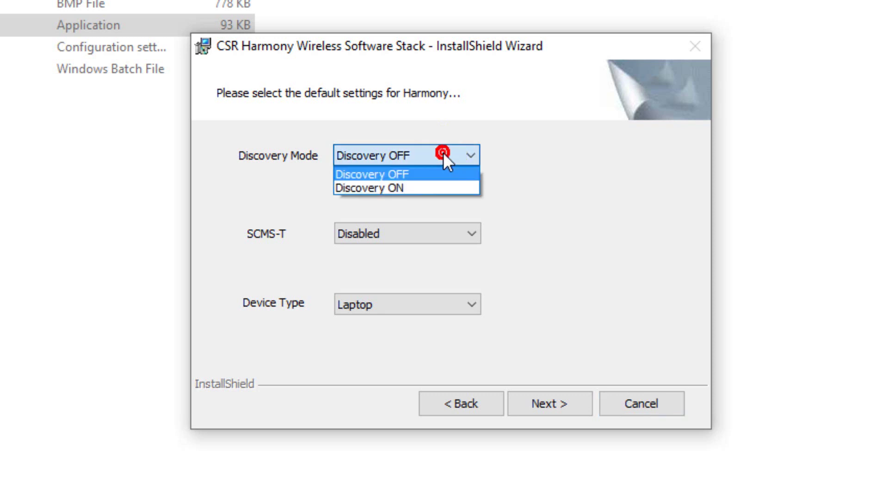
left_click(423, 187)
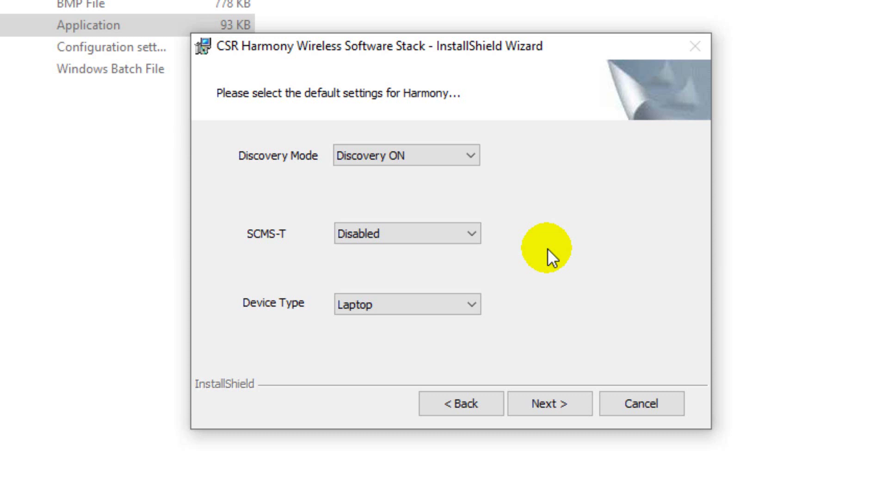
left_click(551, 405)
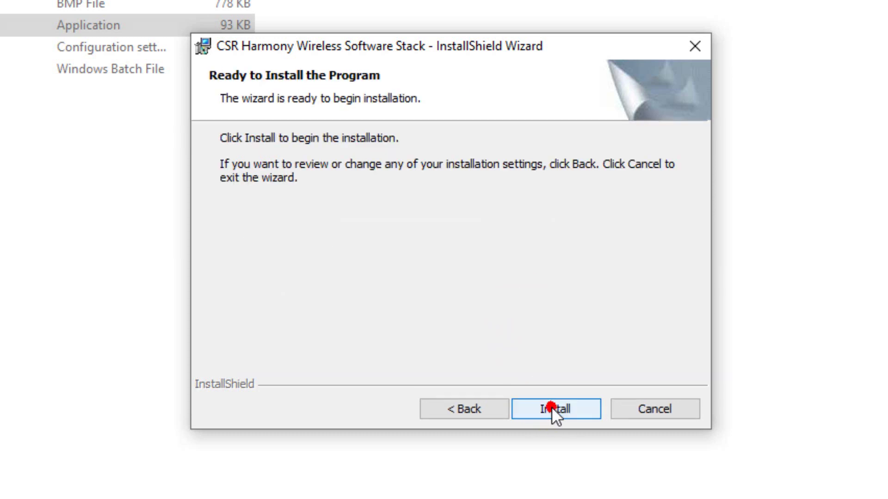
Install the CSR Harmony Wireless Software Stack, moving the wizard aside until it completes
left_click(548, 407)
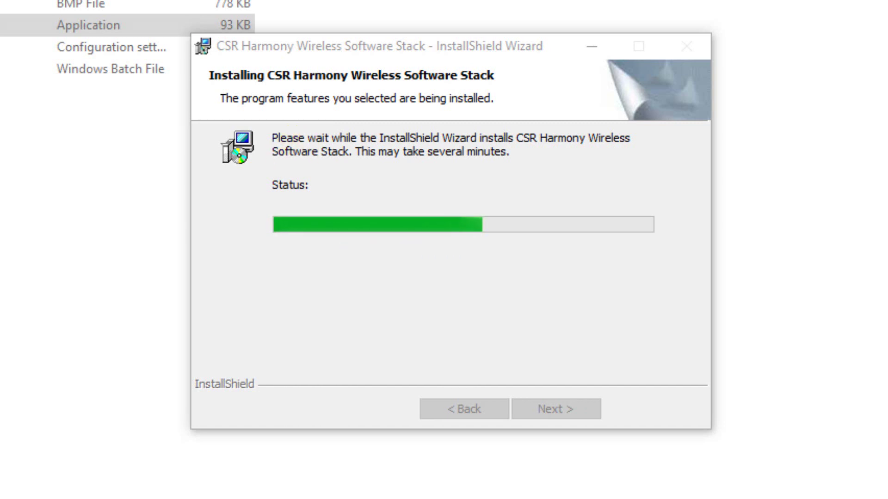
left_click_drag(361, 41, 586, 90)
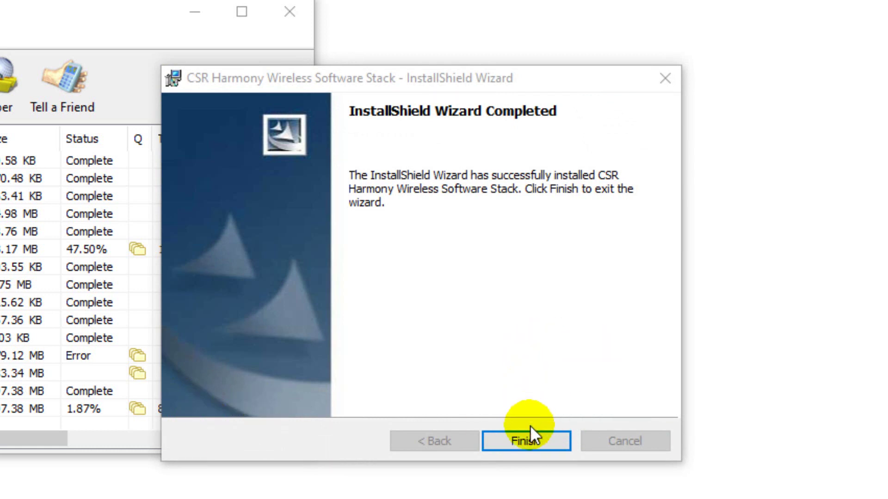
Finish and close the completed CSR Harmony installer
left_click(533, 439)
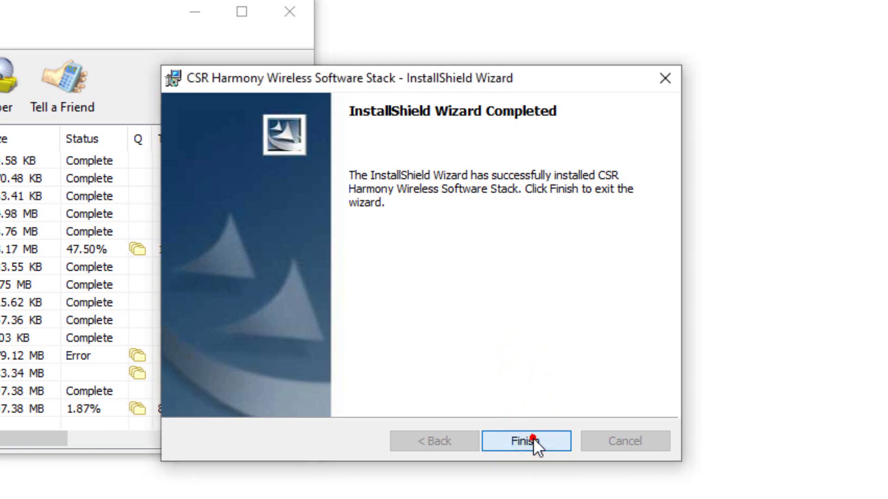
left_click(739, 487)
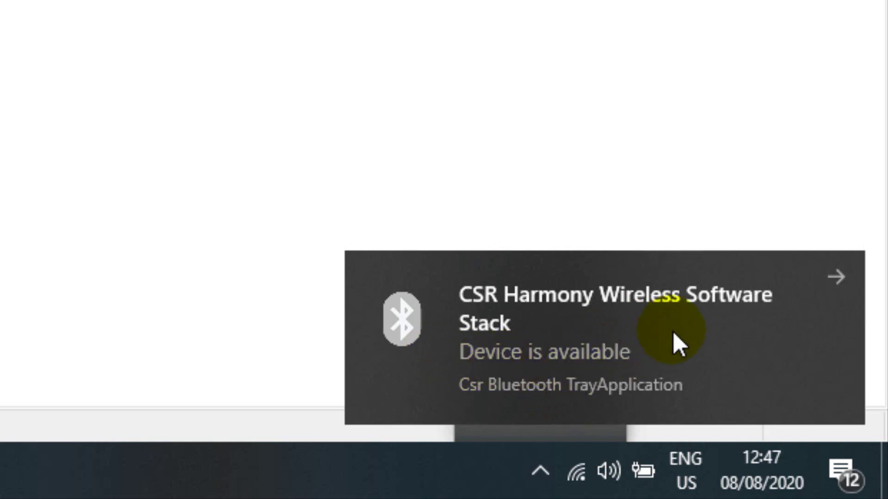
Dismiss the device-available notice and turn the CSR Bluetooth radio on from its tray menu
left_click(836, 276)
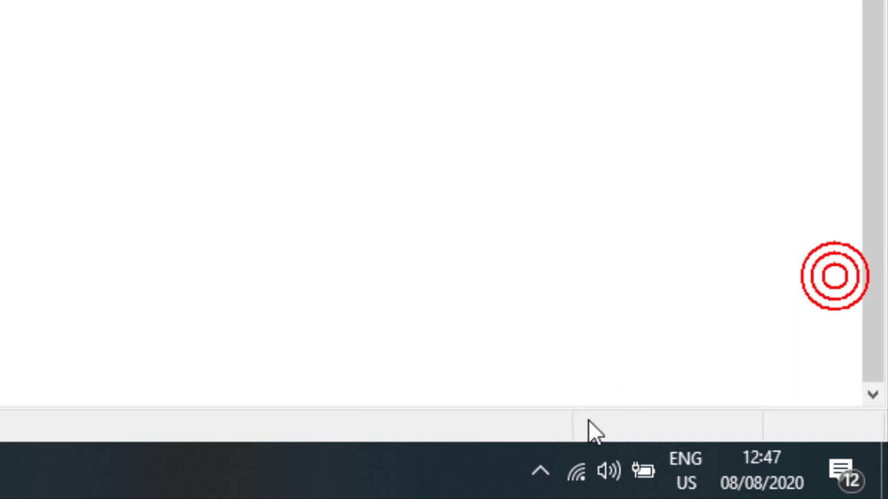
left_click(540, 470)
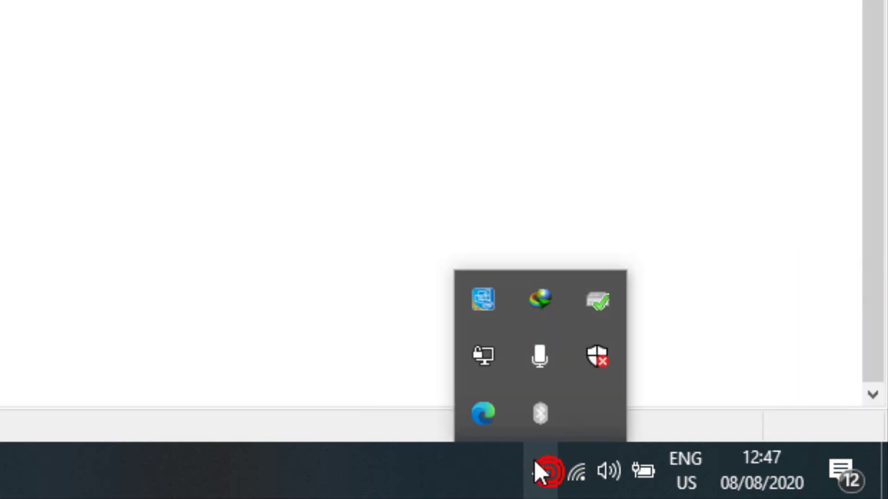
right_click(538, 417)
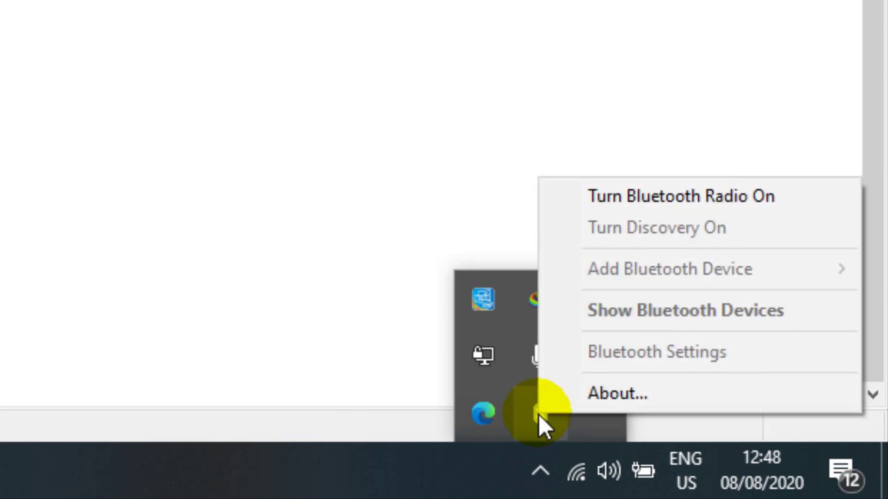
left_click(653, 204)
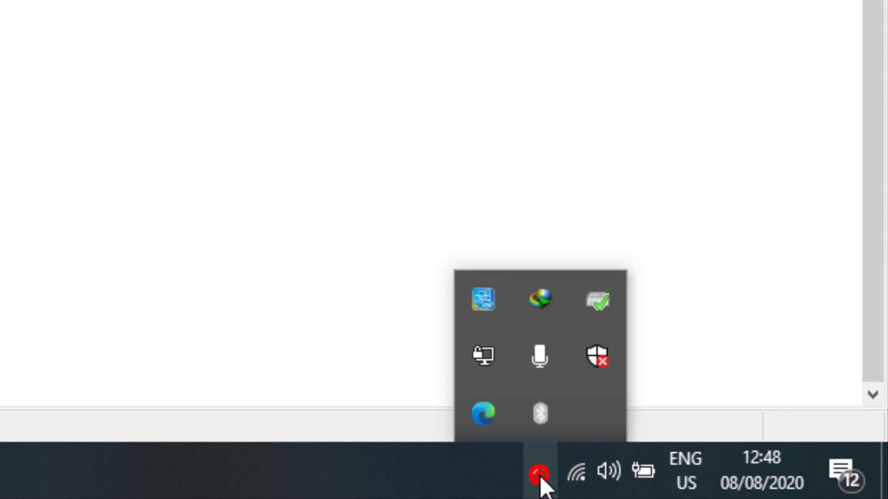
right_click(541, 414)
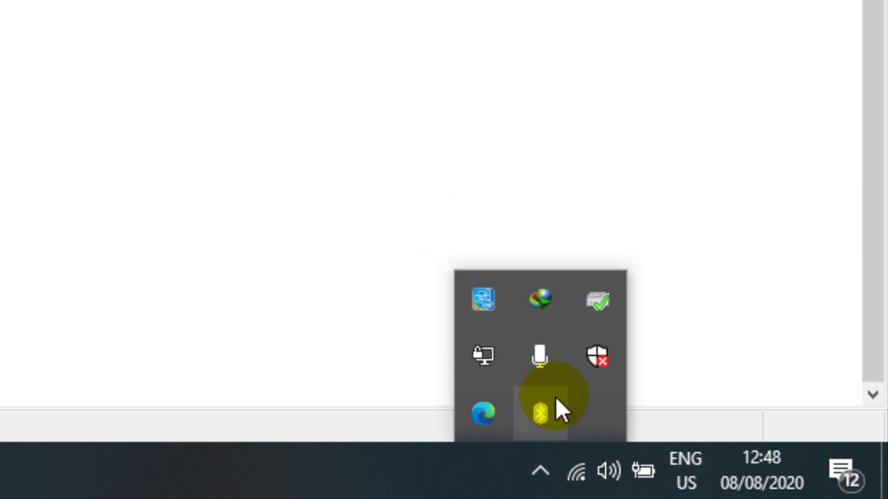
Turn the CSR Bluetooth radio on again from the tray icon menu
right_click(557, 398)
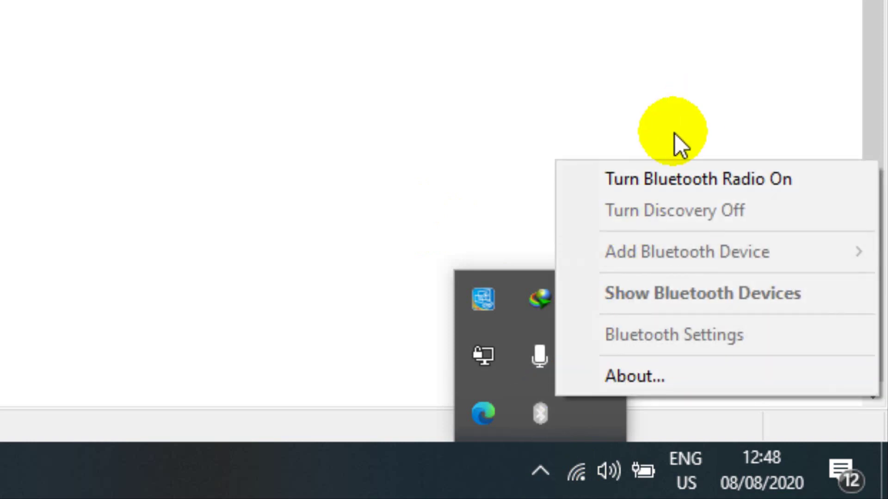
left_click(669, 178)
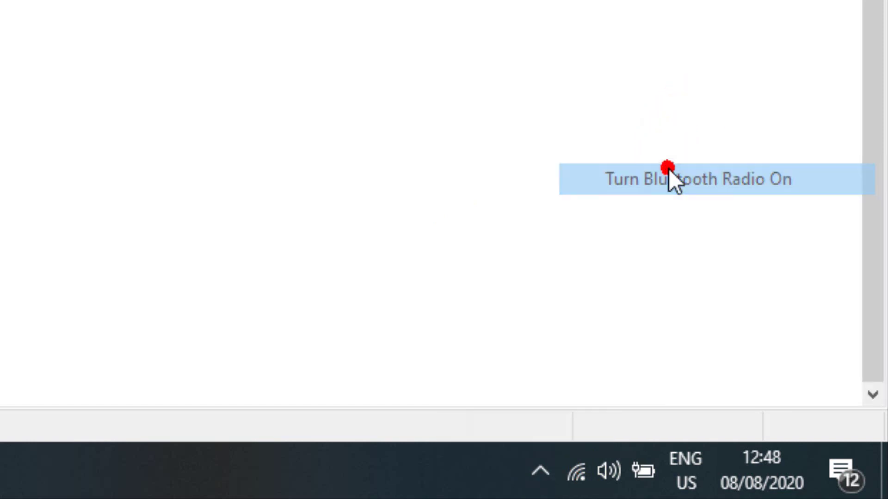
left_click(541, 469)
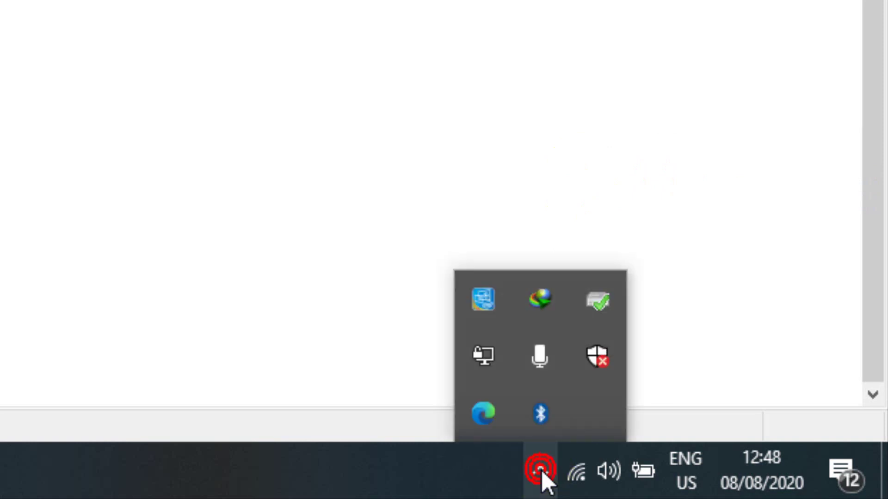
Toggle CSR Bluetooth discovery off and then back on
right_click(537, 403)
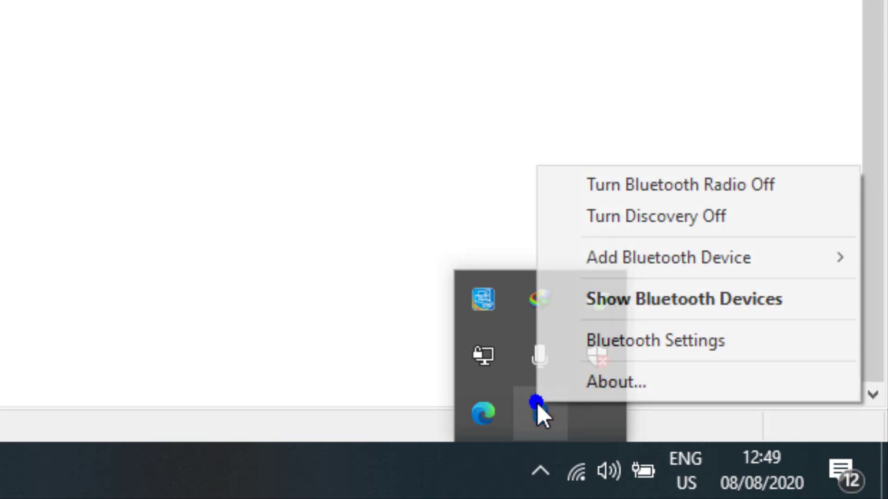
left_click(636, 216)
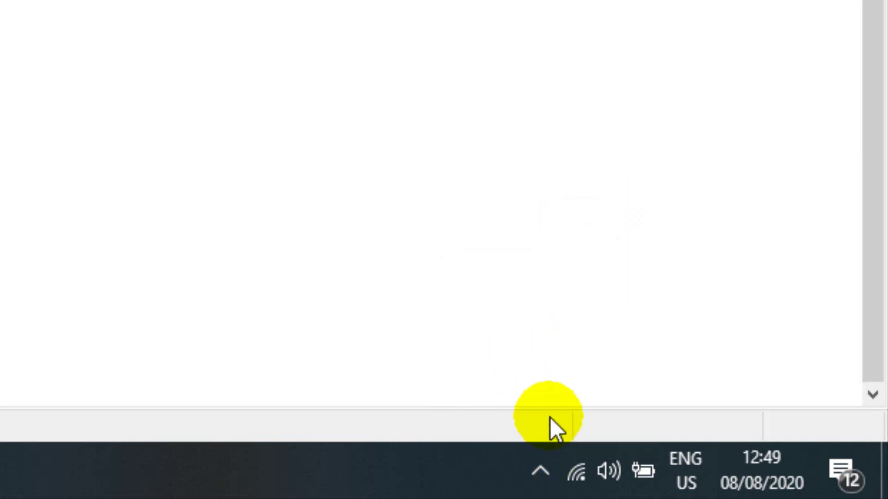
left_click(544, 460)
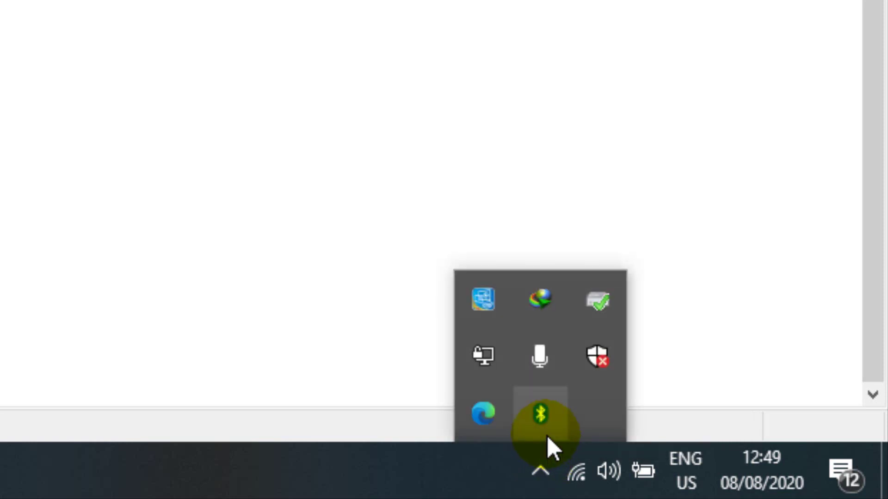
right_click(548, 421)
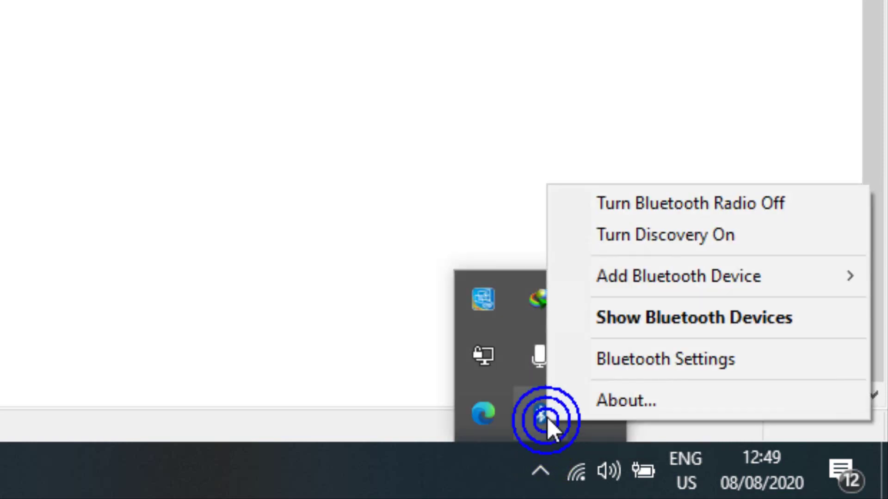
left_click(657, 245)
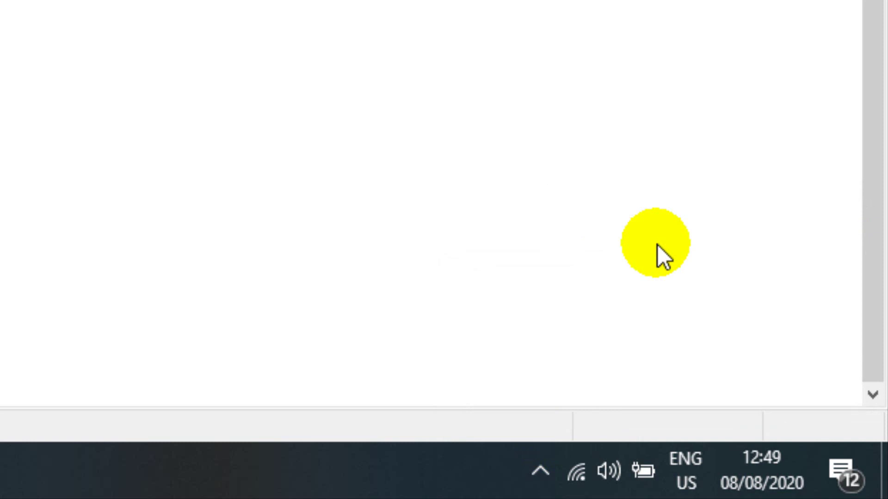
left_click(541, 469)
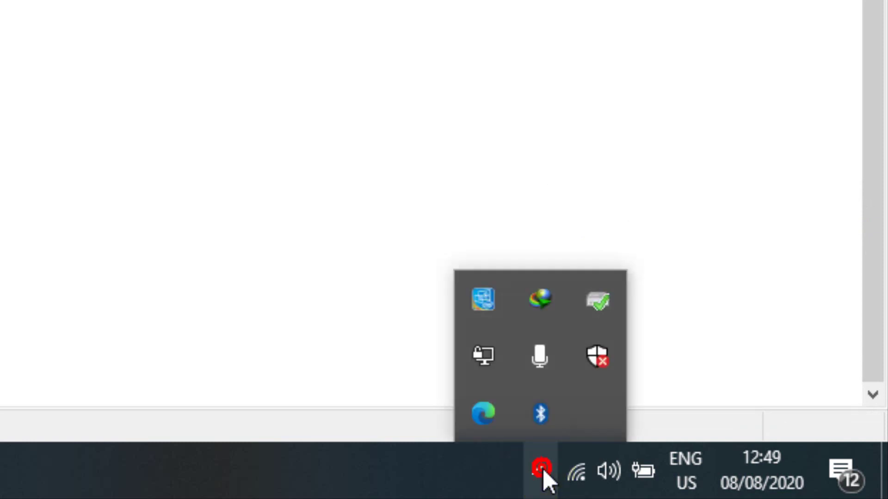
From the CSR Bluetooth tray icon menu, choose Add Bluetooth Device > Phone to search for phones
right_click(543, 425)
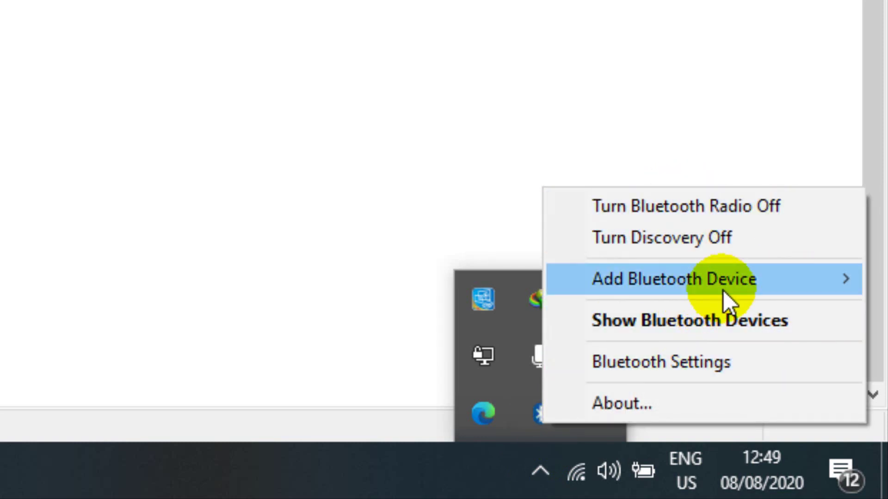
mouse_move(723, 290)
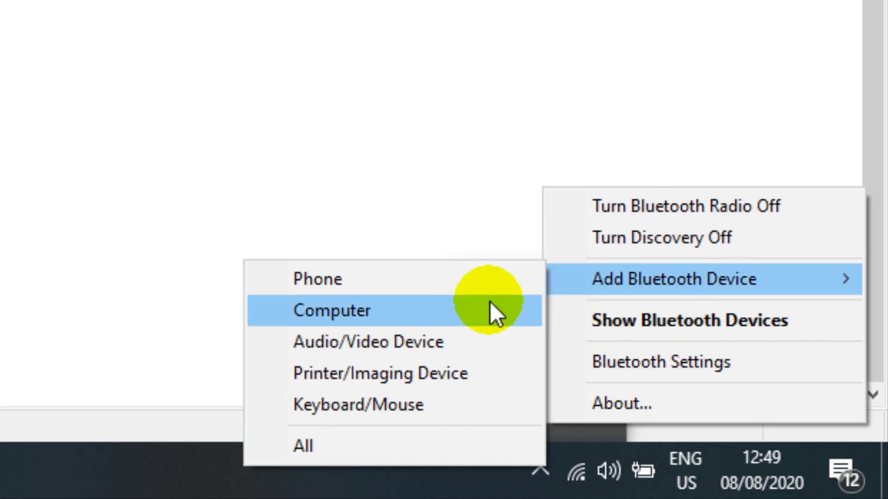
left_click(670, 274)
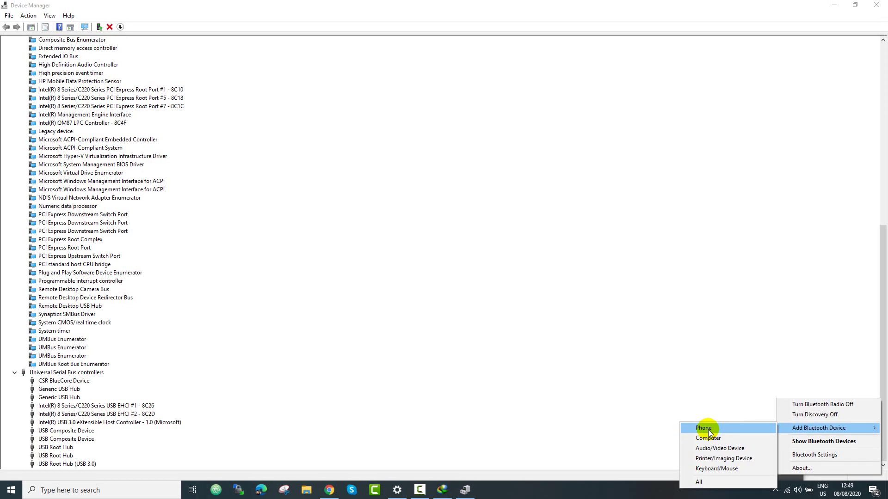
left_click(709, 430)
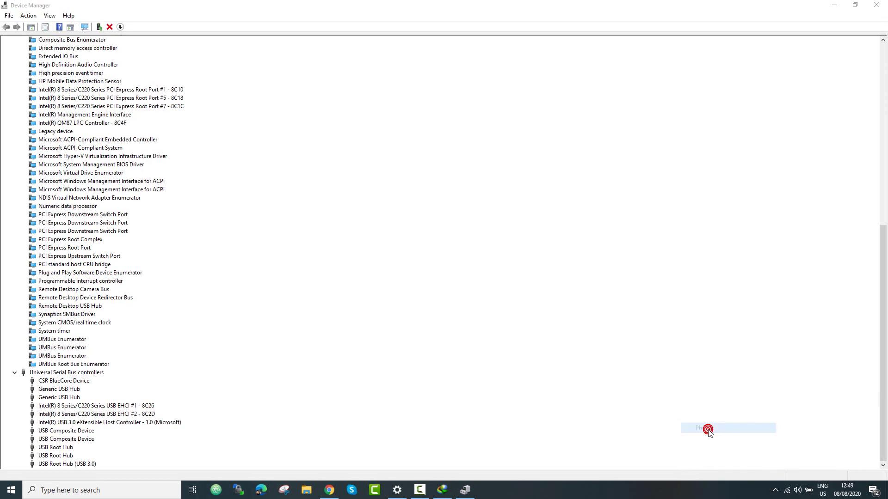
Let the CSR phone search run in the Add Bluetooth Device window; no phones are listed
left_click(424, 292)
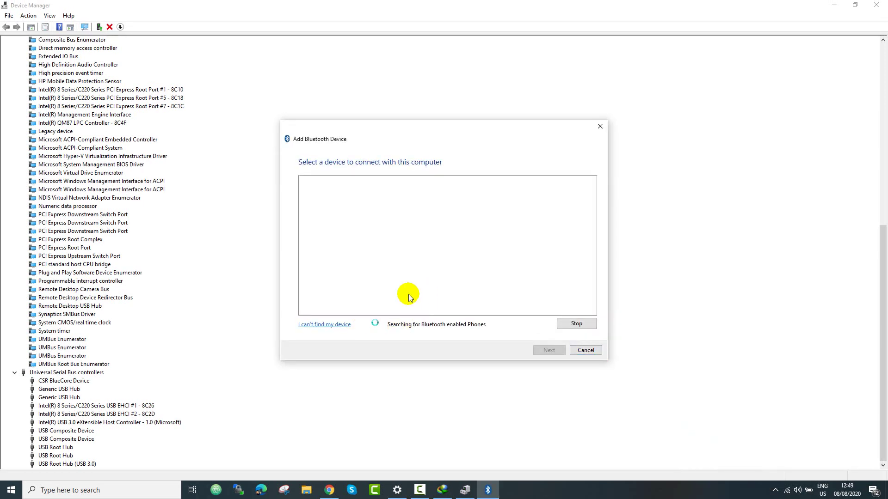
left_click(327, 199)
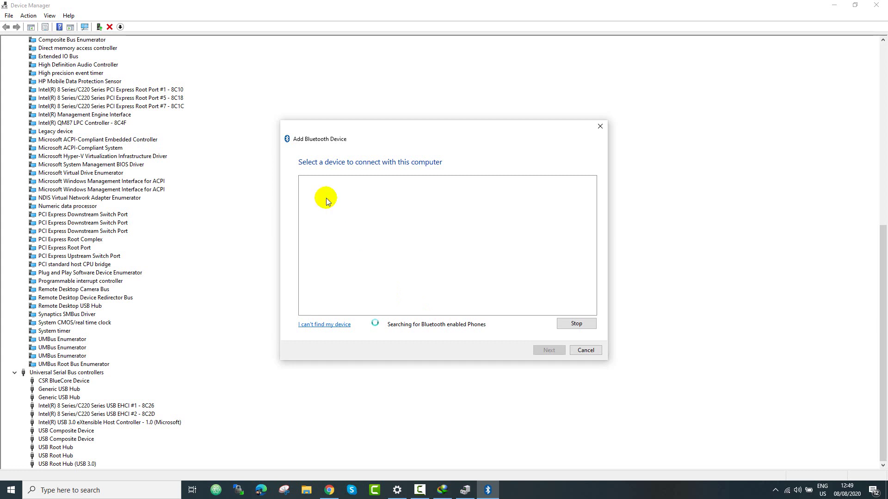